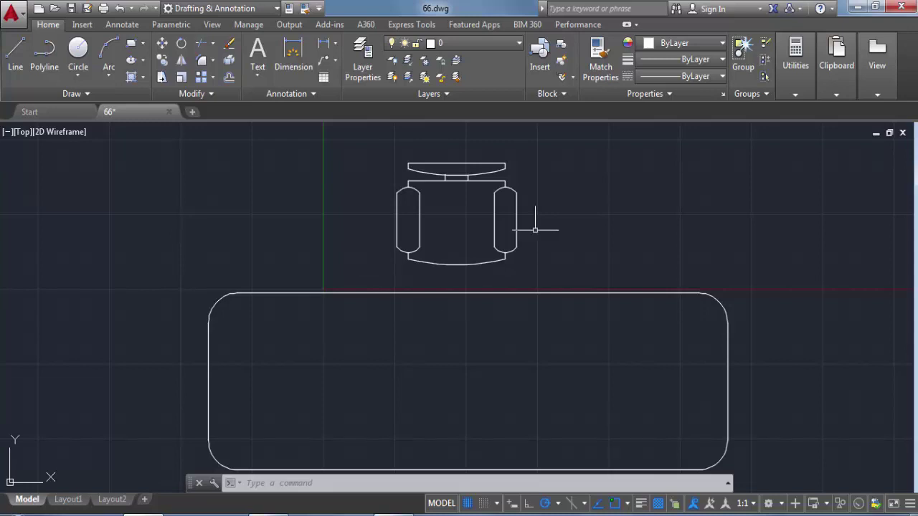
Start a block definition named Chair, based at the midpoint of the chair's front curve, with Inches as the block unit.
{"action": "left_click", "coordinate": [563, 47]}
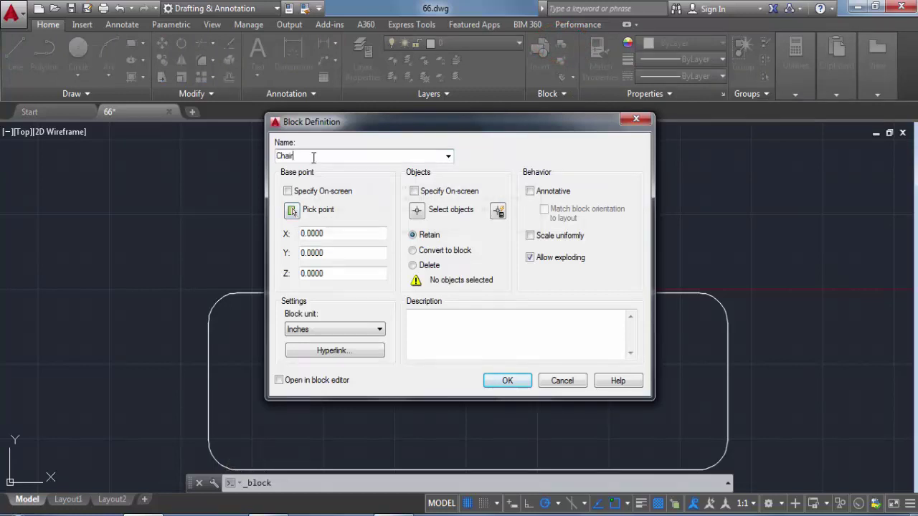
{"action": "left_click", "coordinate": [292, 209]}
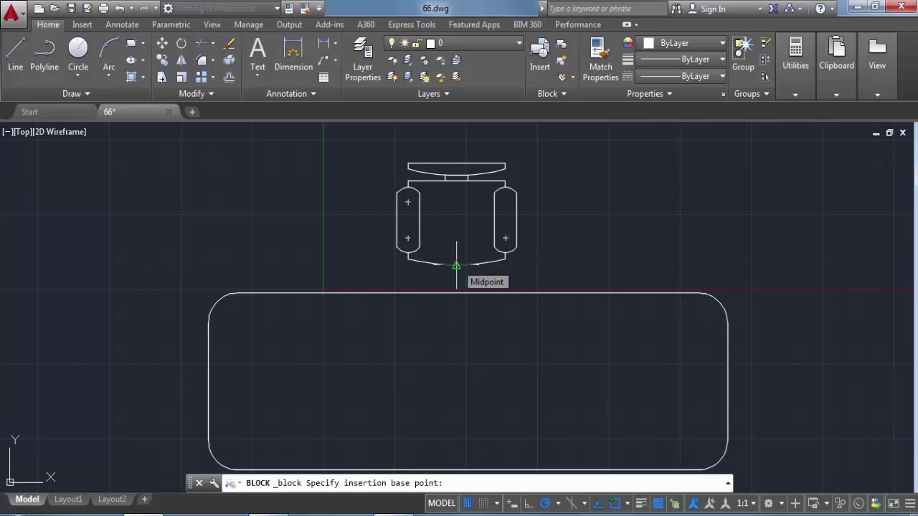
{"action": "left_click", "coordinate": [457, 266]}
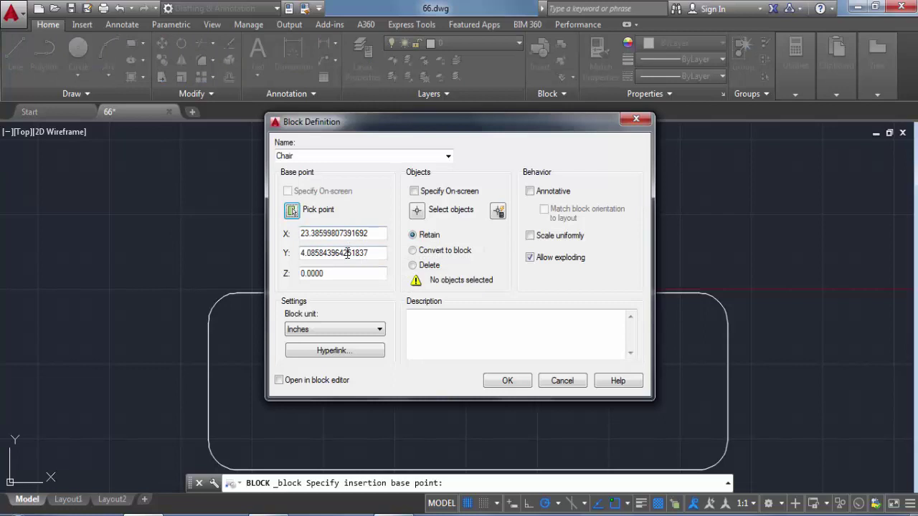
{"action": "left_click", "coordinate": [355, 330]}
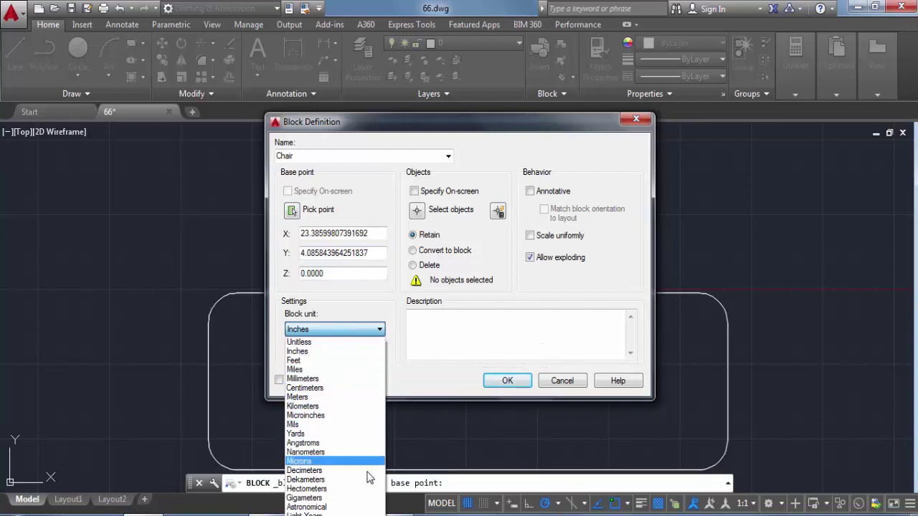
{"action": "left_click", "coordinate": [365, 352]}
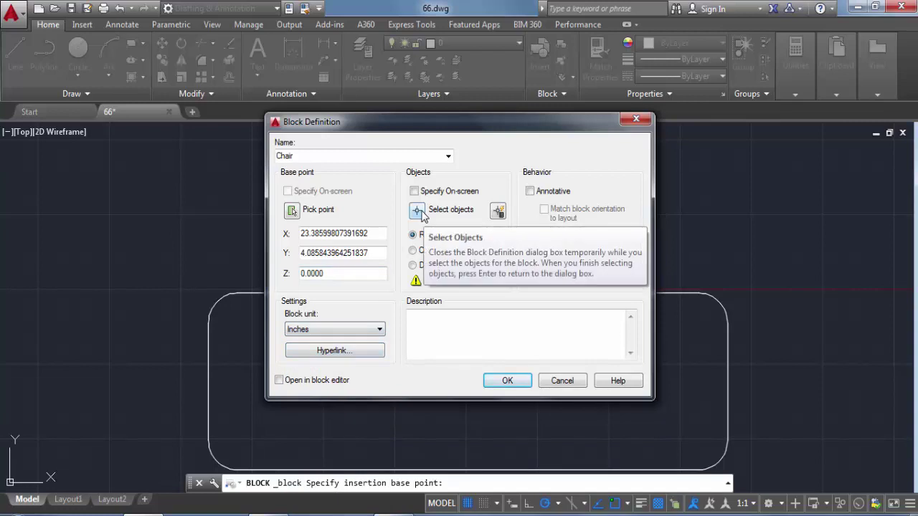
Create the Chair block from all of the chair's objects, using Retain for the original geometry.
{"action": "left_click", "coordinate": [417, 211]}
{"action": "left_click", "coordinate": [375, 141]}
{"action": "left_click", "coordinate": [551, 274]}
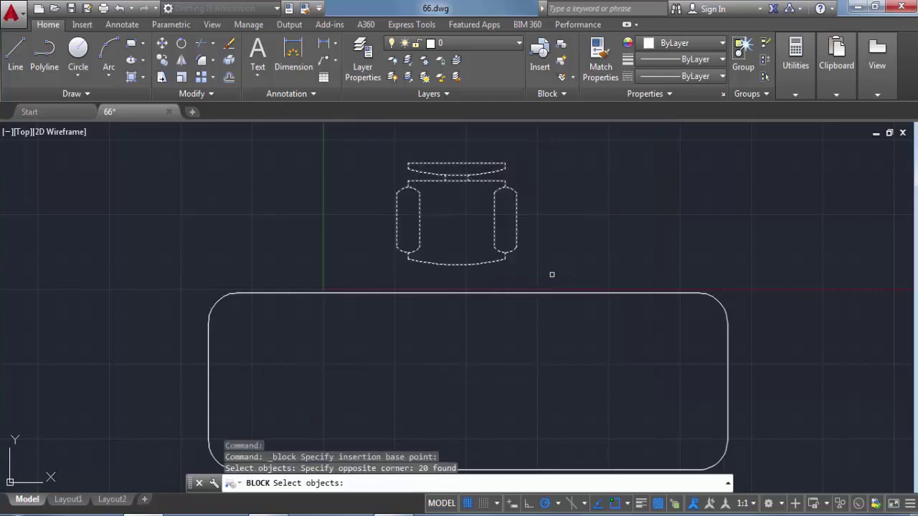
{"action": "key", "text": "Return"}
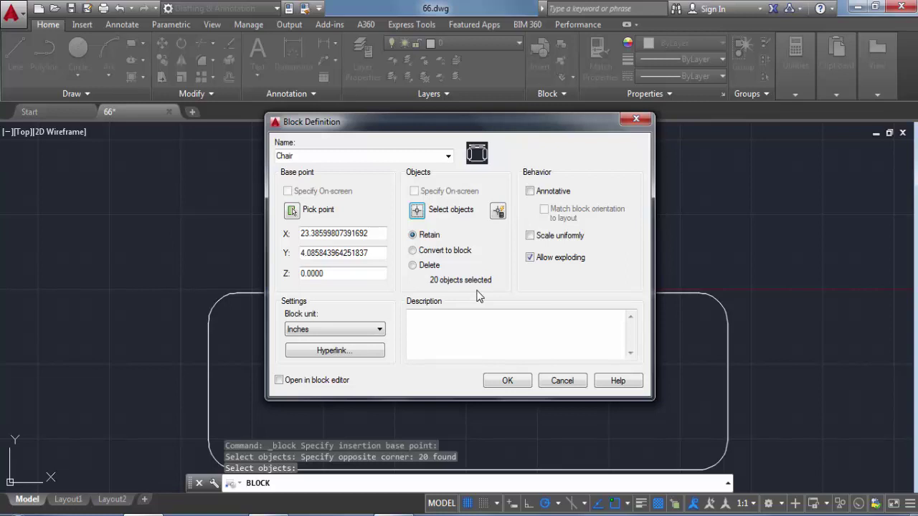
{"action": "left_click_drag", "start_coordinate": [411, 120], "coordinate": [446, 267]}
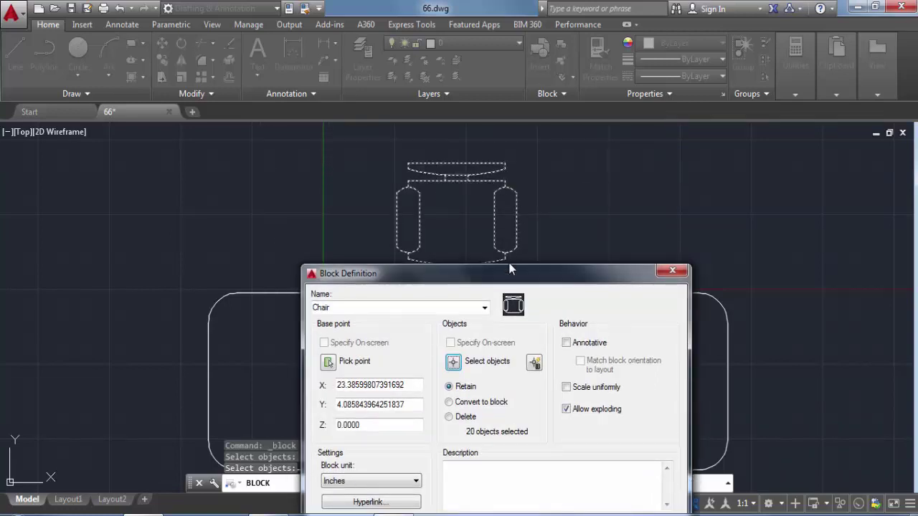
{"action": "left_click_drag", "start_coordinate": [497, 272], "coordinate": [491, 158]}
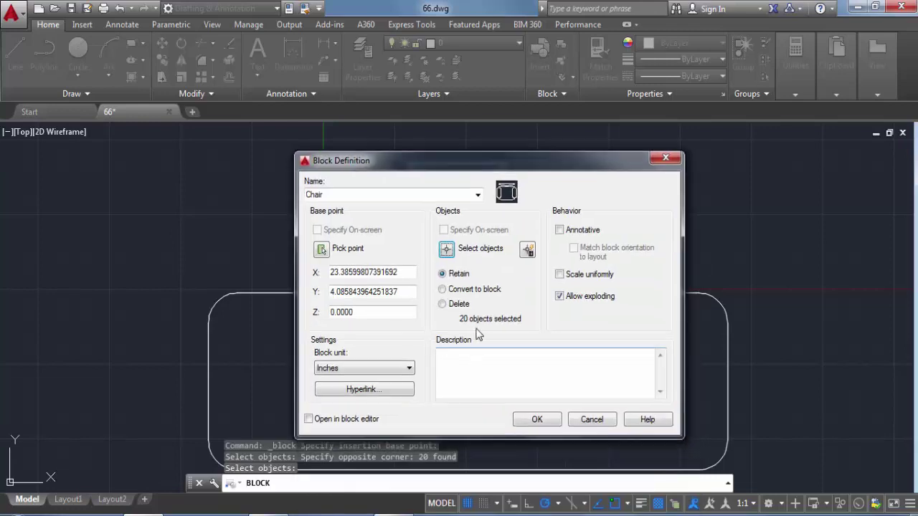
{"action": "left_click", "coordinate": [464, 291]}
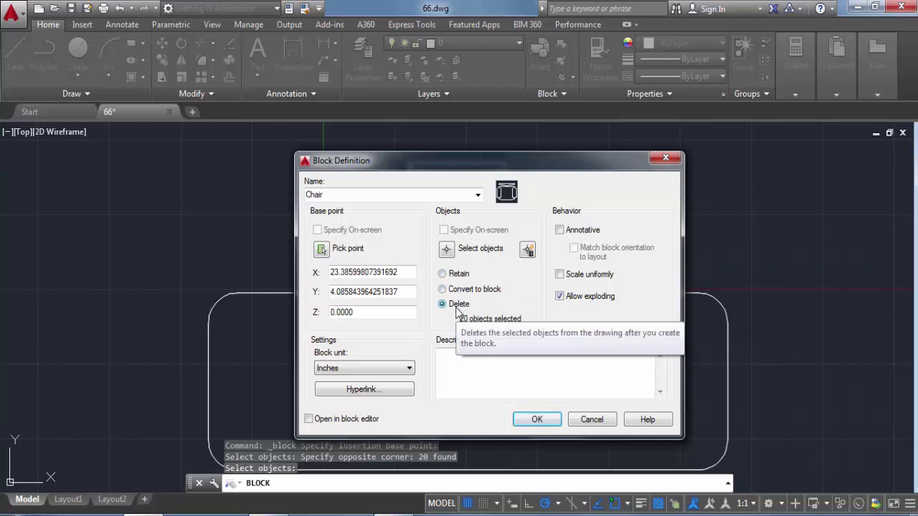
{"action": "left_click", "coordinate": [449, 277]}
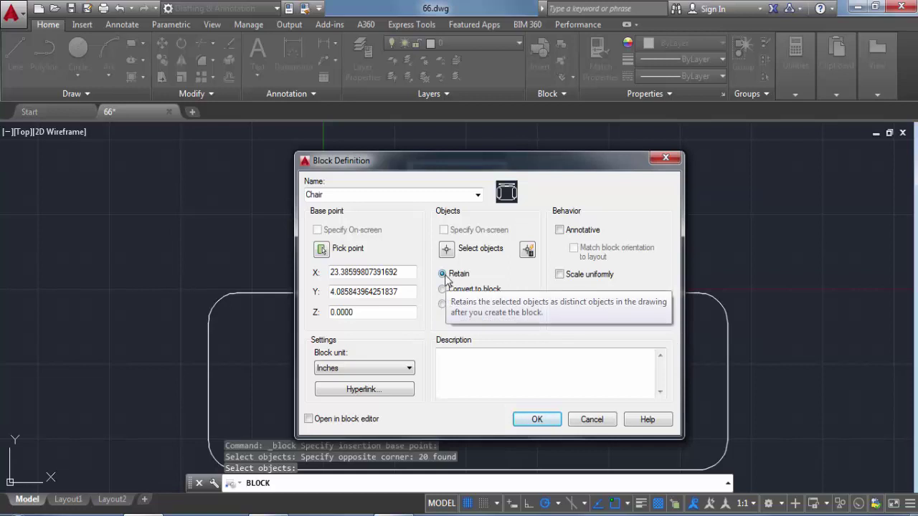
{"action": "left_click", "coordinate": [526, 422]}
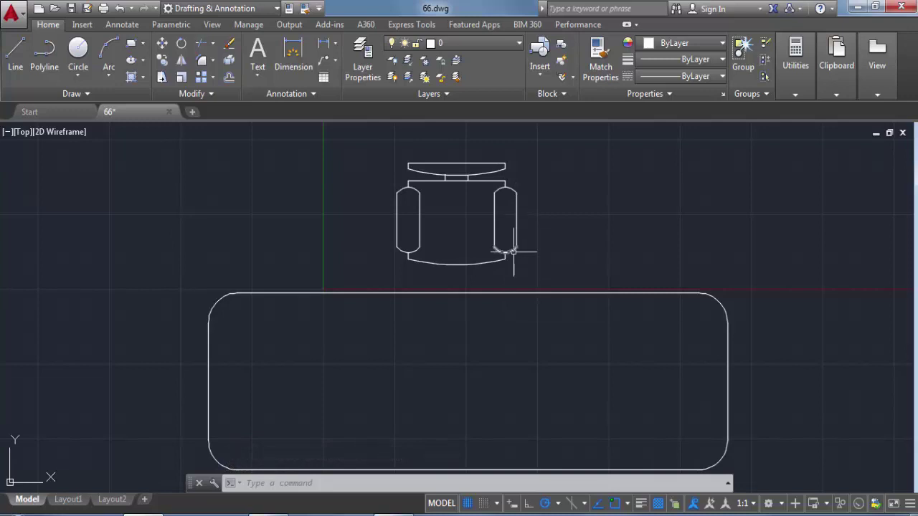
Insert a Chair block just left of the table at its default scale and rotation.
{"action": "left_click", "coordinate": [539, 74]}
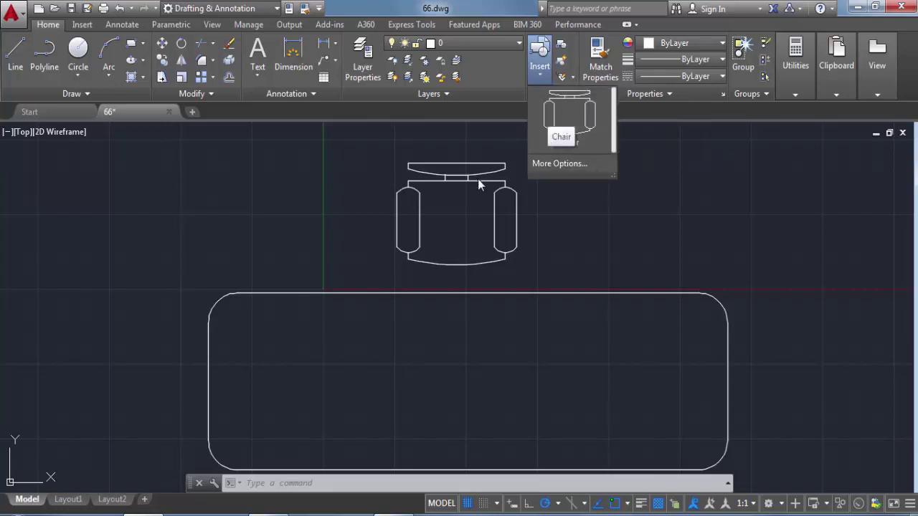
{"action": "left_click", "coordinate": [544, 73]}
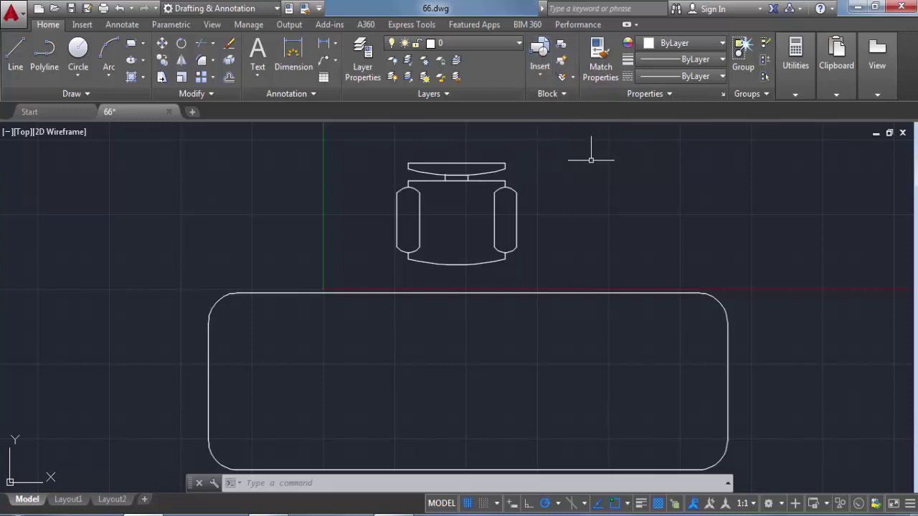
{"action": "scroll", "coordinate": [584, 277], "scroll_direction": "down", "scroll_amount": 3}
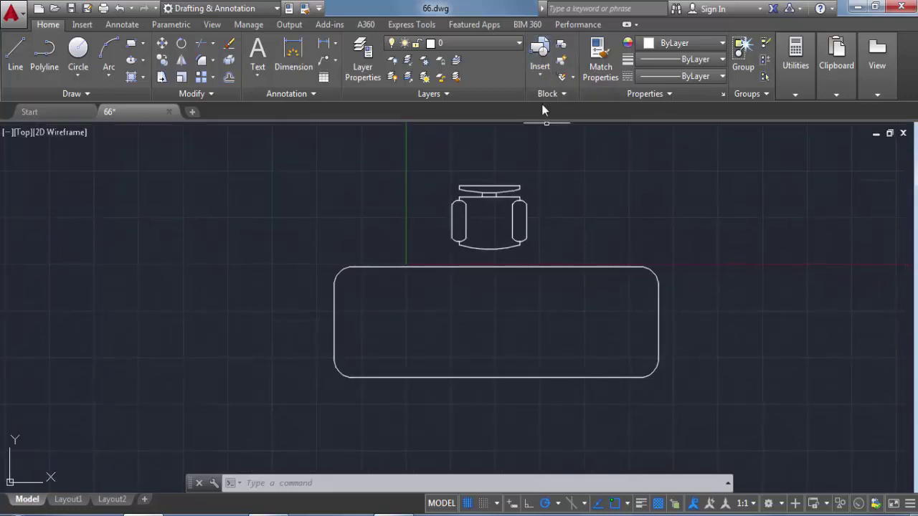
{"action": "left_click", "coordinate": [542, 77]}
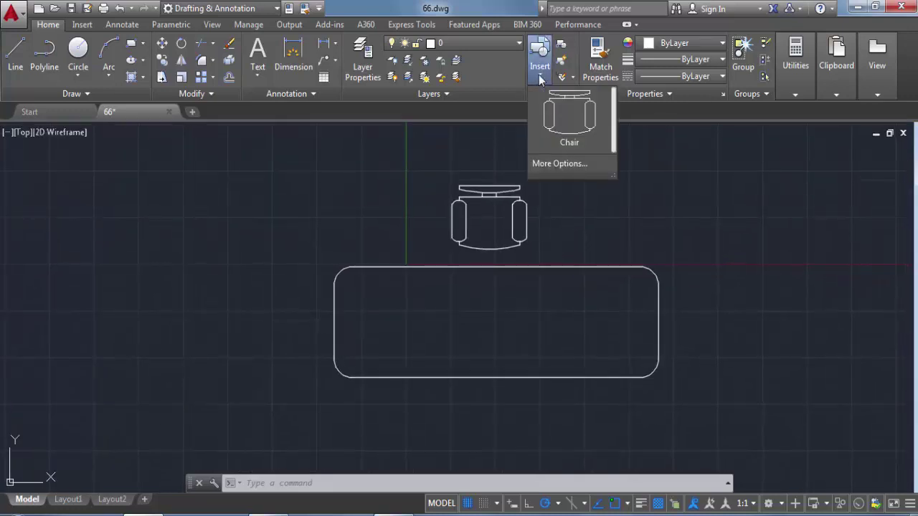
{"action": "left_click", "coordinate": [574, 117]}
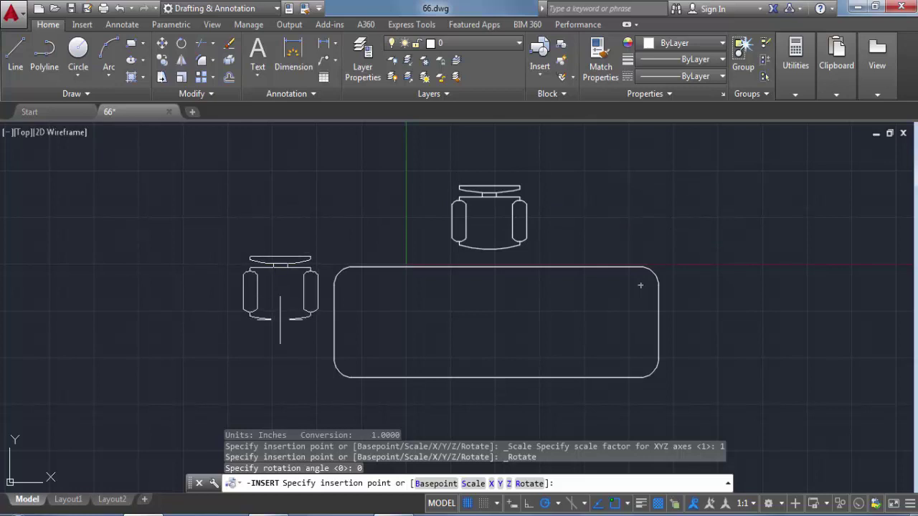
{"action": "left_click", "coordinate": [284, 324]}
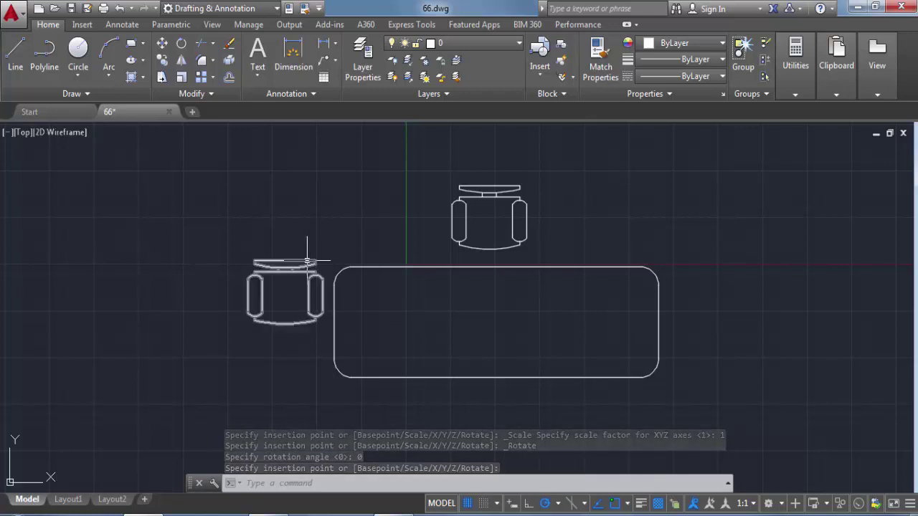
{"action": "mouse_move", "coordinate": [307, 262]}
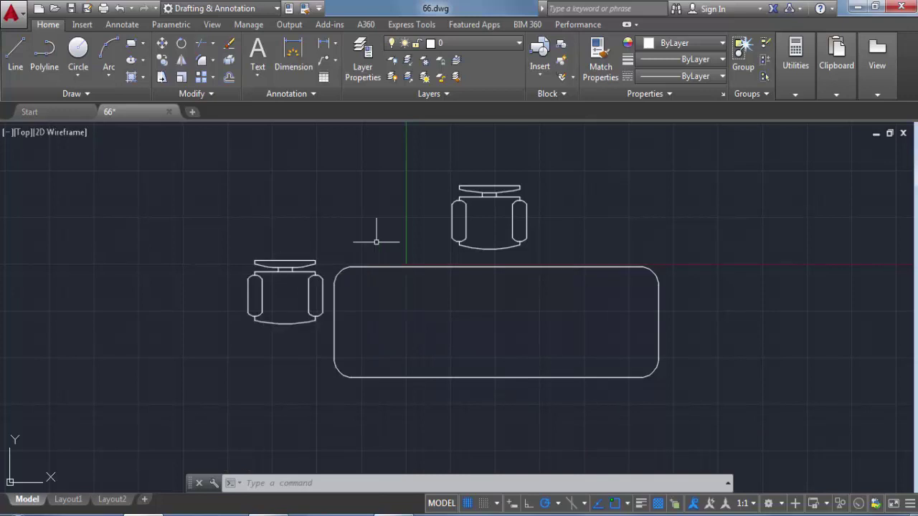
{"action": "left_click", "coordinate": [538, 72]}
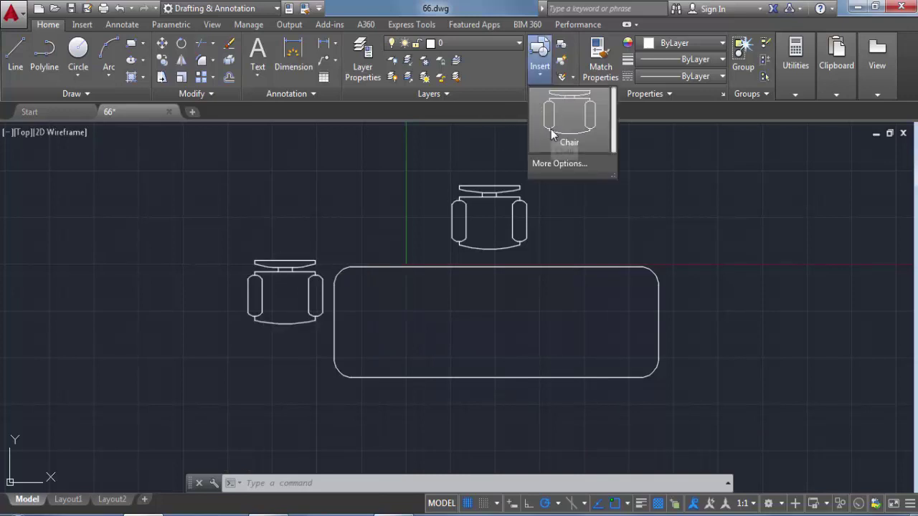
{"action": "left_click", "coordinate": [287, 263]}
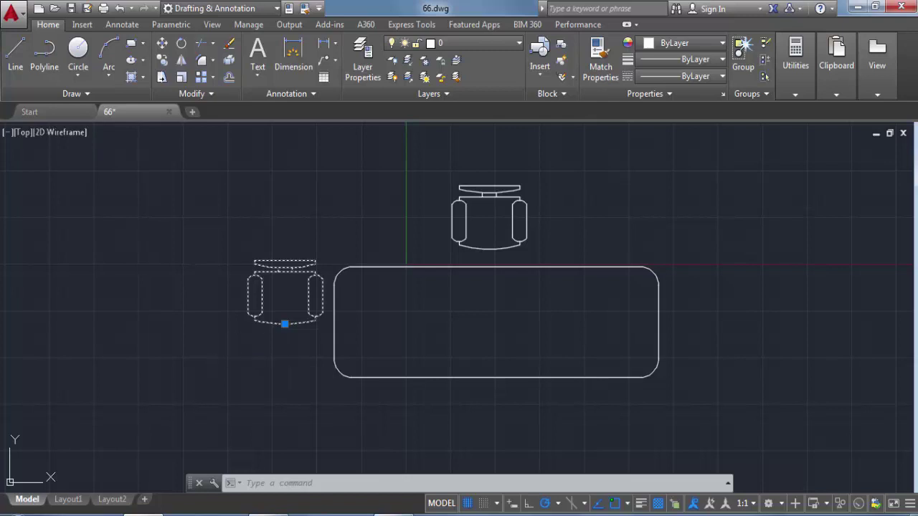
{"action": "key", "text": "Escape"}
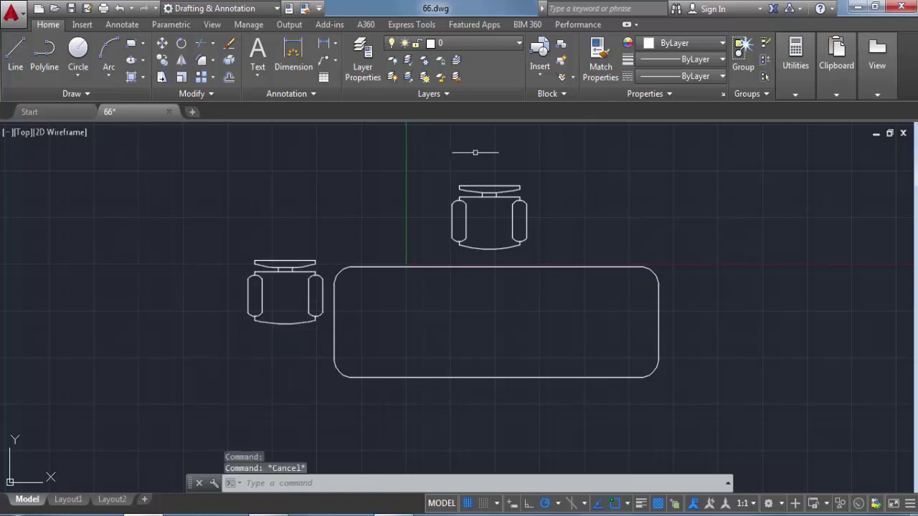
Insert another Chair block just right of the table with rotation specified on-screen, pointing the rotation angle to 270°.
{"action": "left_click", "coordinate": [543, 76]}
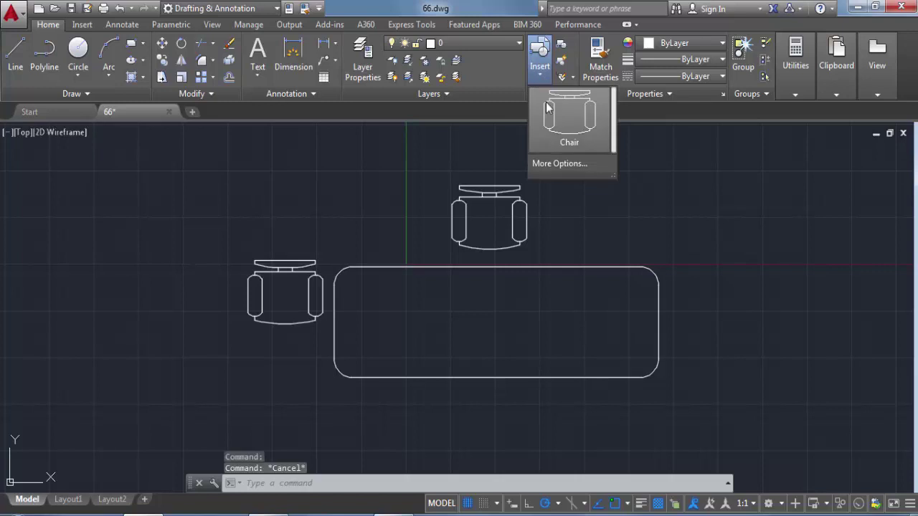
{"action": "left_click", "coordinate": [557, 163]}
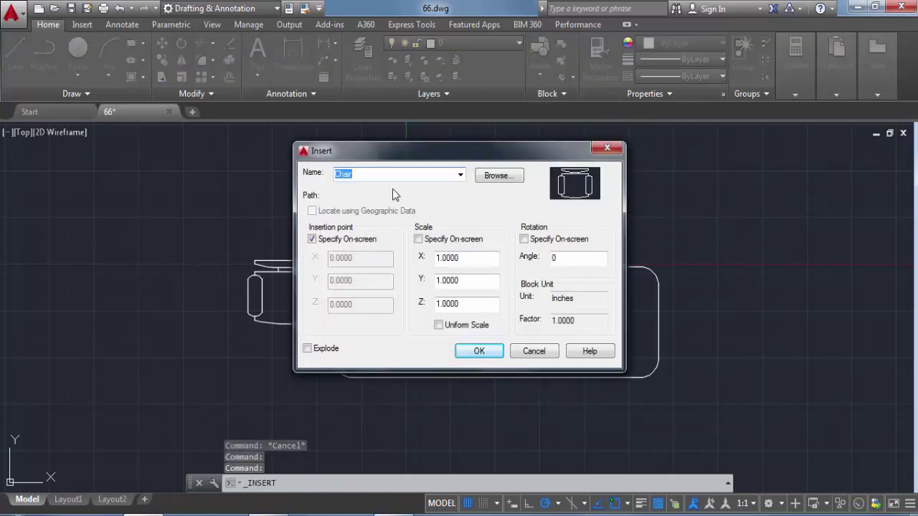
{"action": "left_click", "coordinate": [357, 173]}
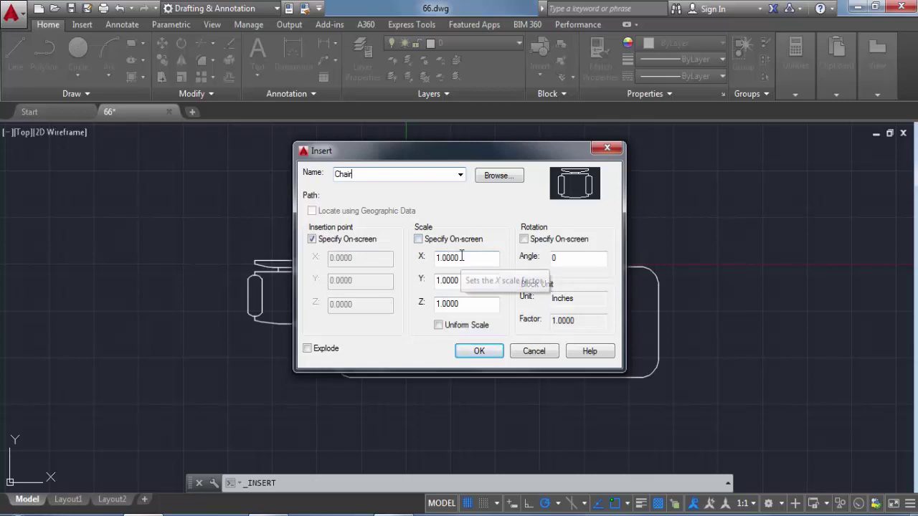
{"action": "left_click", "coordinate": [525, 240]}
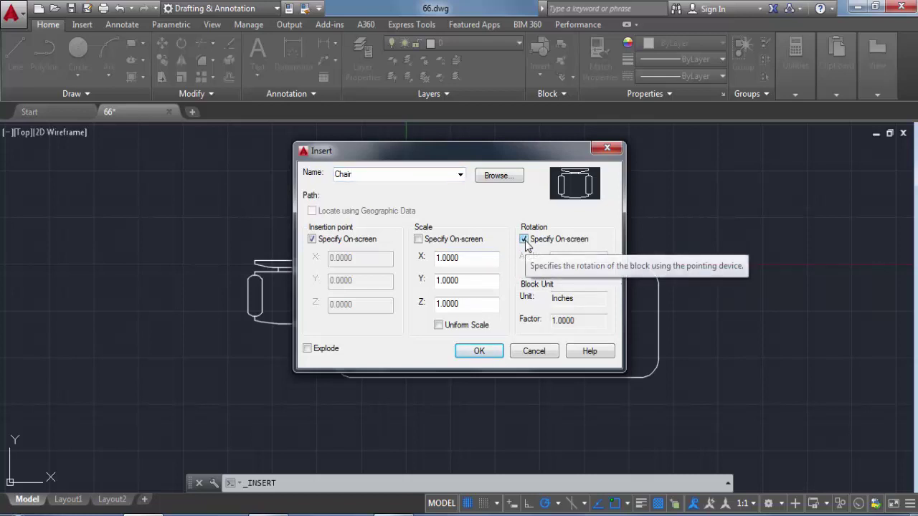
{"action": "left_click", "coordinate": [479, 351]}
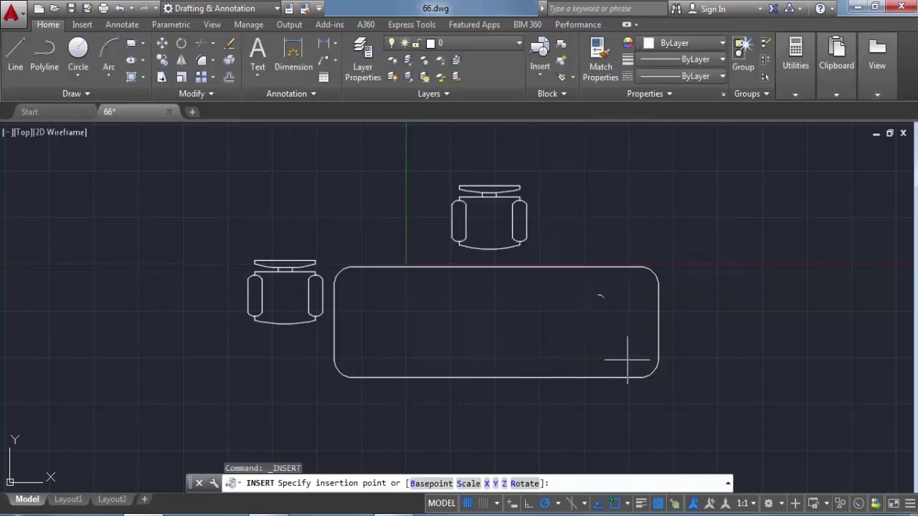
{"action": "left_click", "coordinate": [676, 323]}
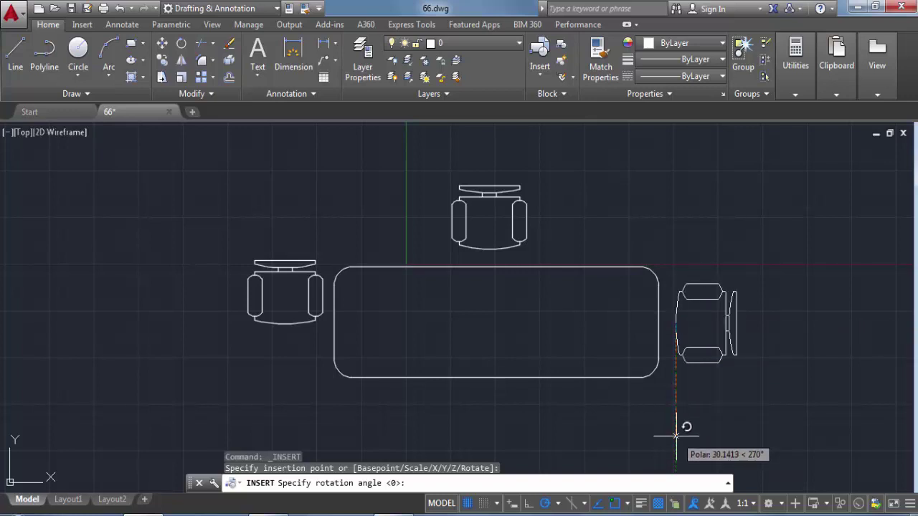
{"action": "left_click", "coordinate": [676, 435]}
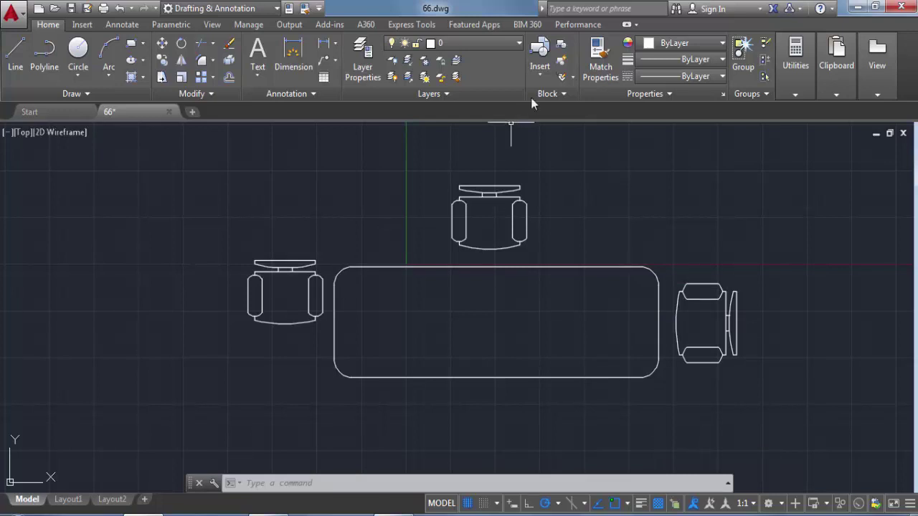
{"action": "left_click", "coordinate": [533, 75]}
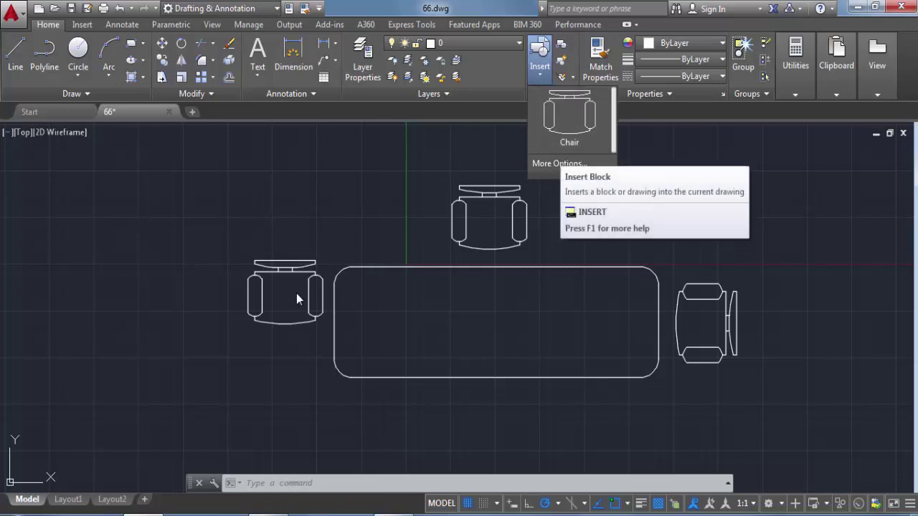
{"action": "left_click", "coordinate": [694, 327]}
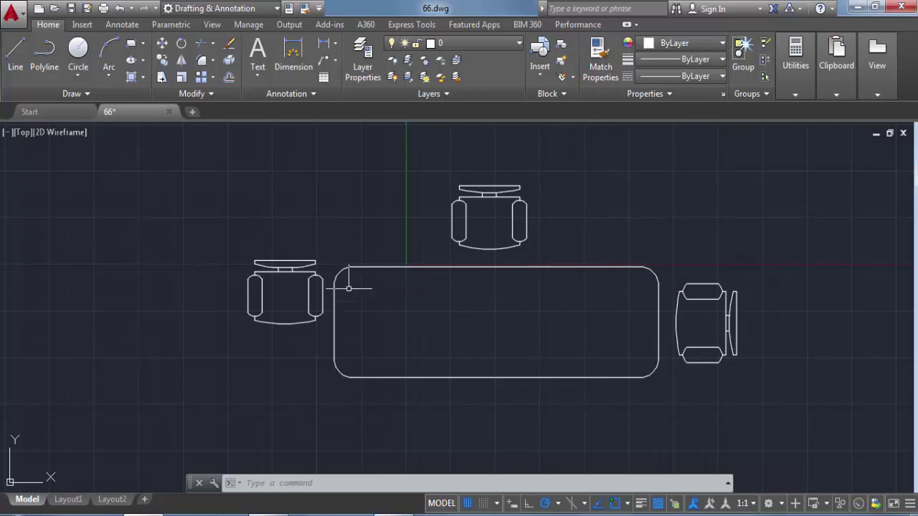
Open the Chair definition in the Block Editor from the inserted chair left of the table, and bring up the drawing tools.
{"action": "double_click", "coordinate": [314, 272]}
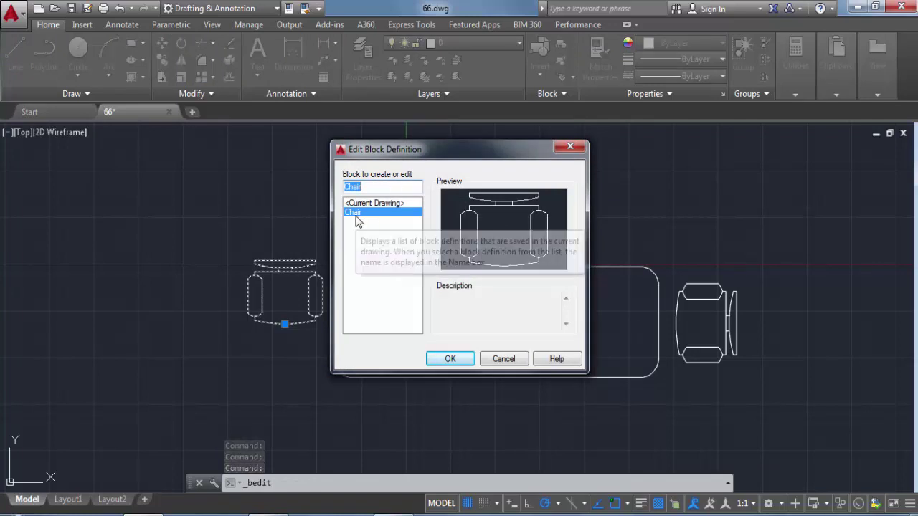
{"action": "left_click", "coordinate": [456, 364]}
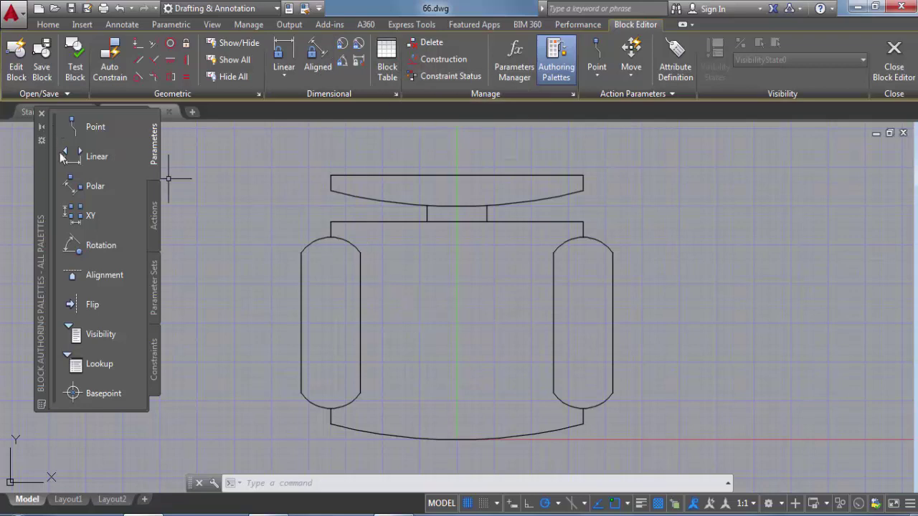
{"action": "left_click_drag", "start_coordinate": [41, 298], "coordinate": [41, 338]}
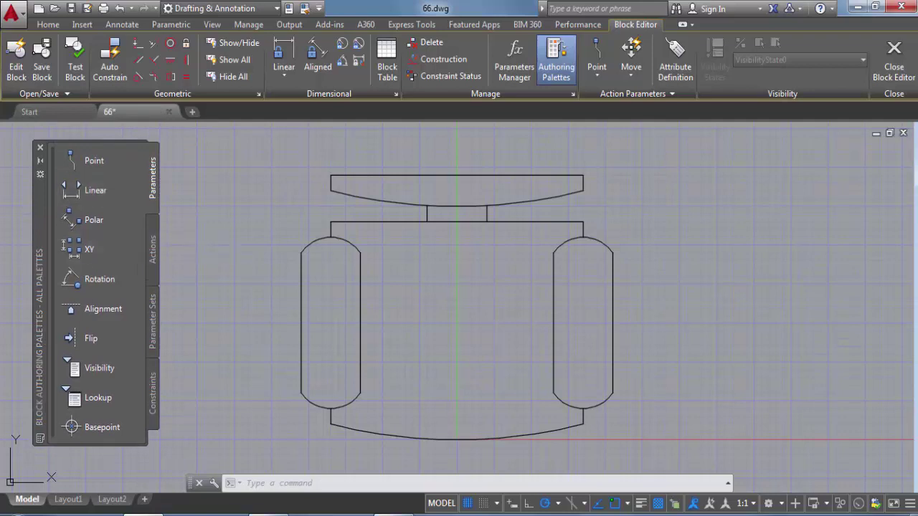
{"action": "left_click", "coordinate": [47, 26]}
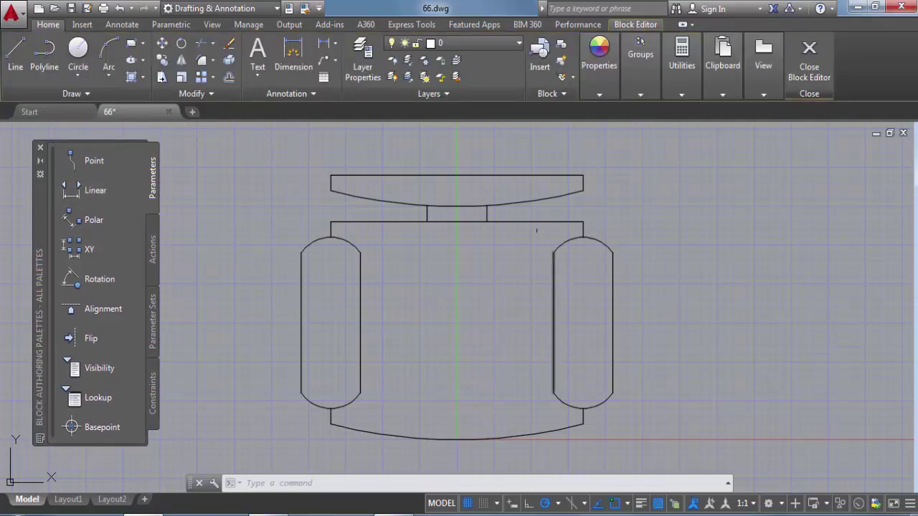
Draw a circle centred on the chair's seat, save the changes to the Chair block and close the Block Editor.
{"action": "left_click", "coordinate": [77, 50]}
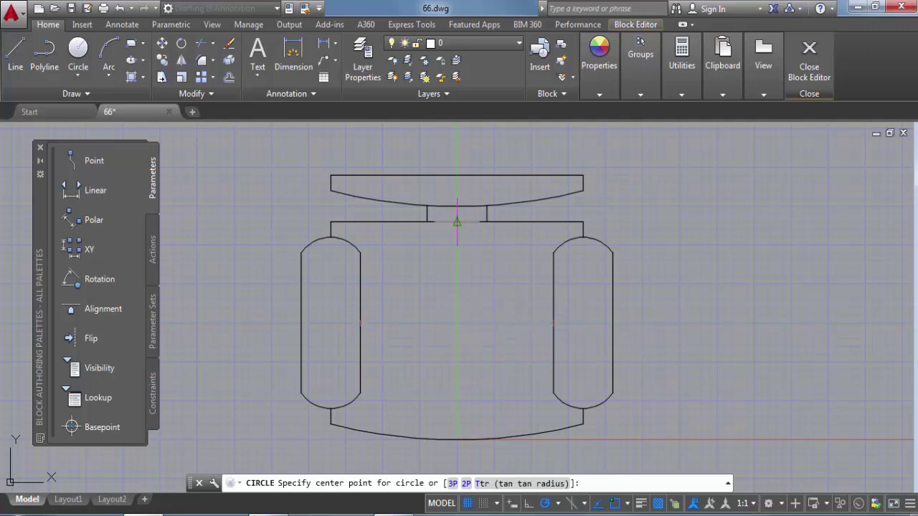
{"action": "left_click", "coordinate": [457, 323]}
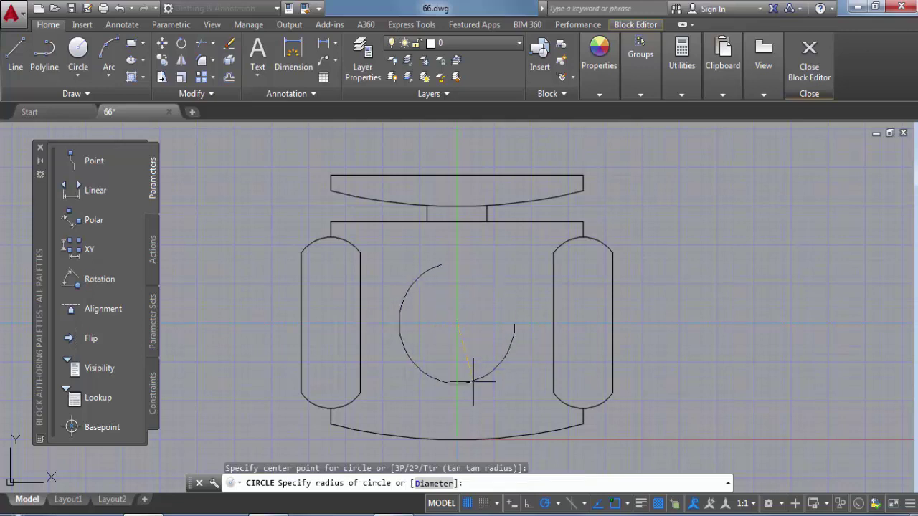
{"action": "left_click", "coordinate": [473, 388]}
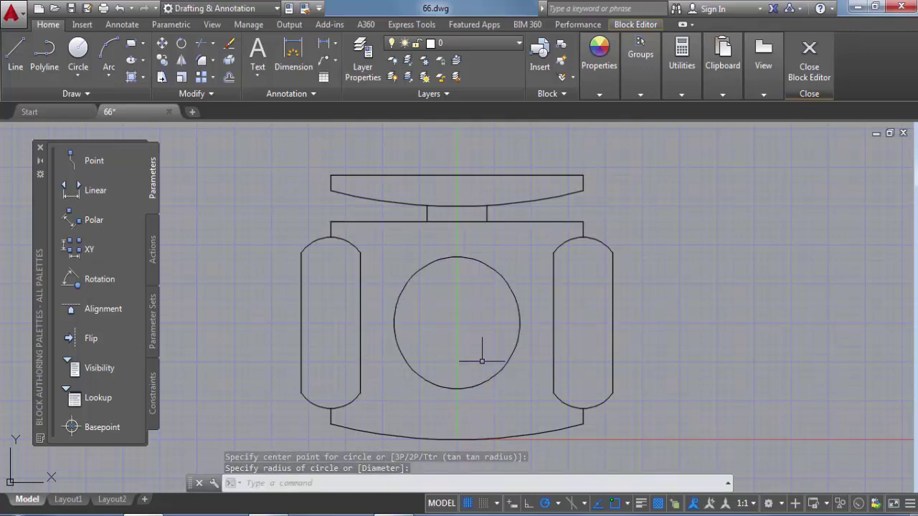
{"action": "left_click", "coordinate": [803, 60]}
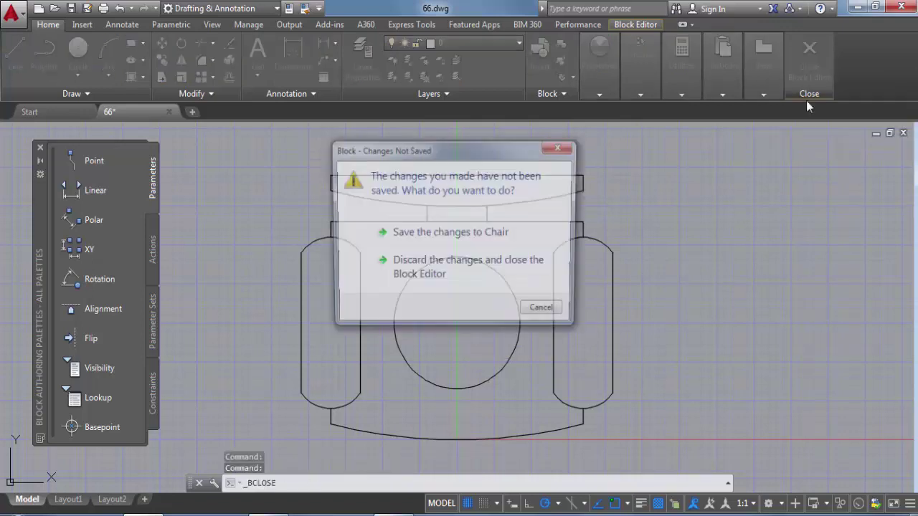
{"action": "left_click", "coordinate": [479, 233]}
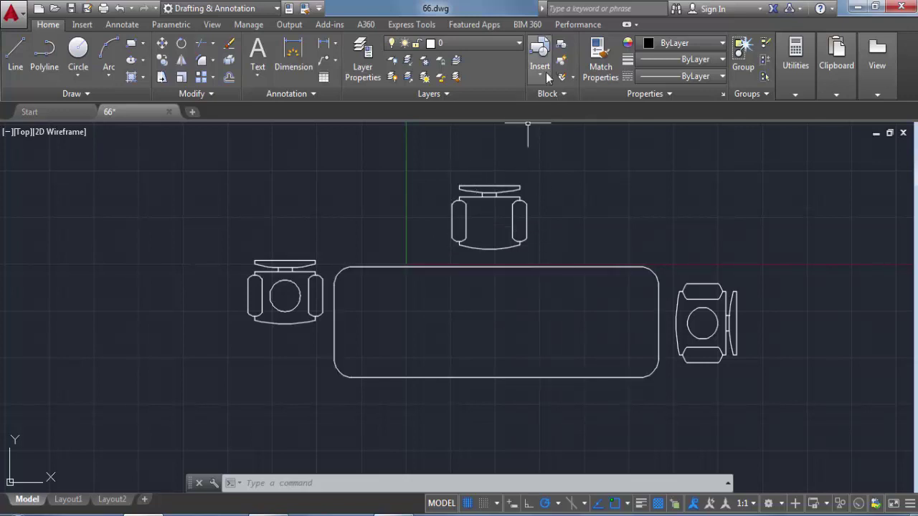
Define a block named Chair 2 from all objects of the chair above the table, with its base point at the backrest's upper edge midpoint.
{"action": "left_click", "coordinate": [560, 47]}
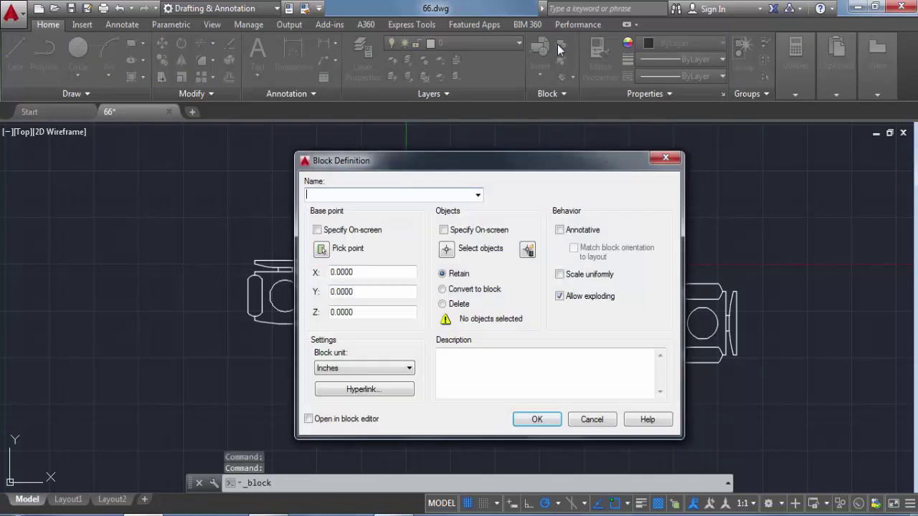
{"action": "type", "text": "Chair 2"}
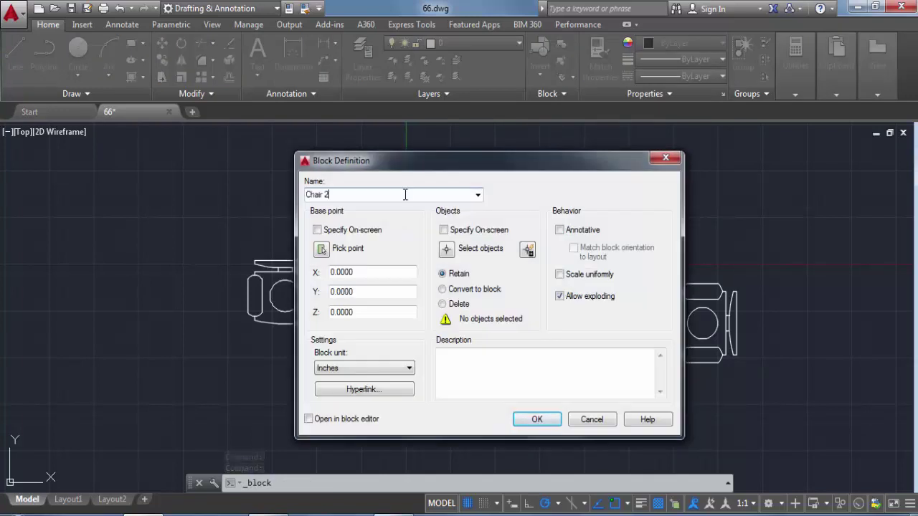
{"action": "left_click", "coordinate": [322, 249]}
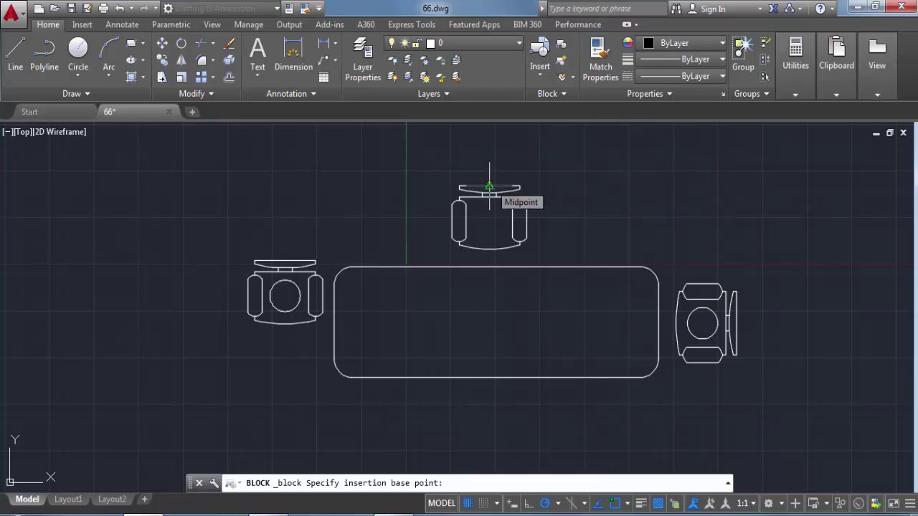
{"action": "left_click", "coordinate": [489, 187]}
{"action": "left_click", "coordinate": [448, 249]}
{"action": "left_click", "coordinate": [439, 170]}
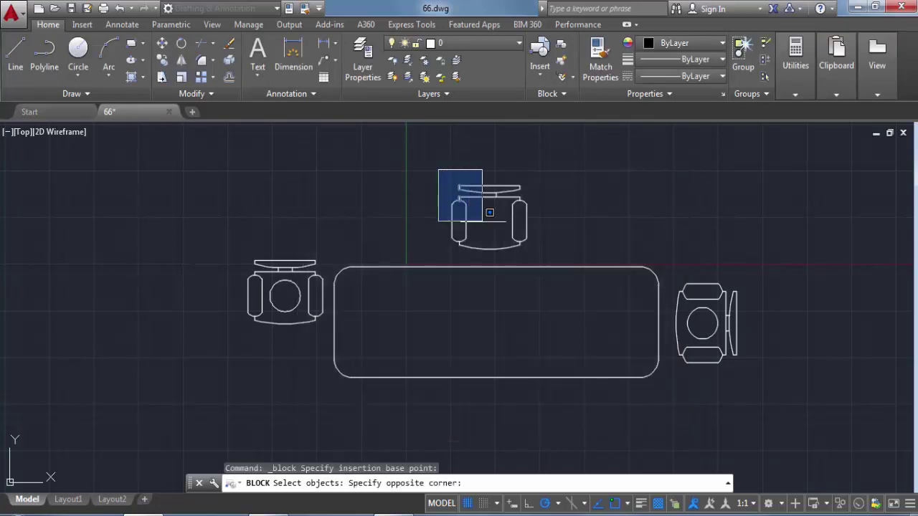
{"action": "left_click", "coordinate": [551, 252]}
{"action": "key", "text": "Return"}
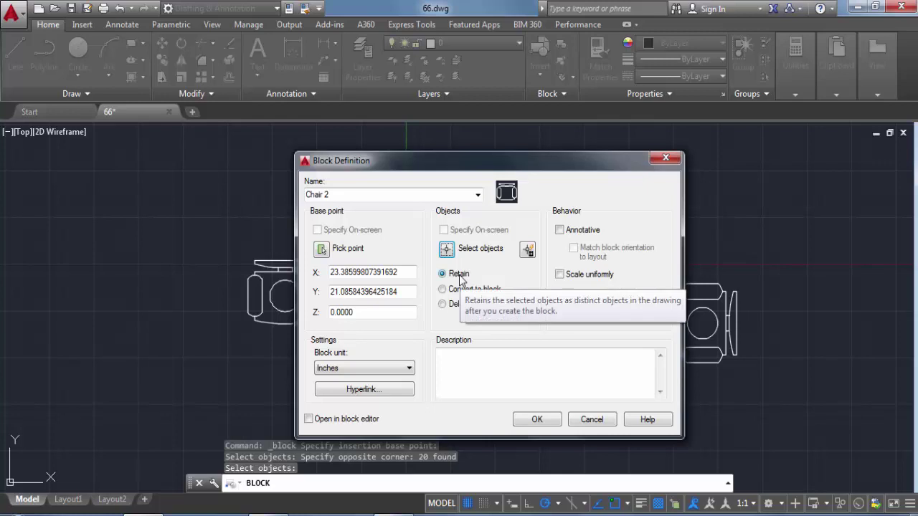
Create the Chair 2 block using the Delete option for the original chair objects.
{"action": "left_click_drag", "start_coordinate": [486, 161], "coordinate": [517, 252]}
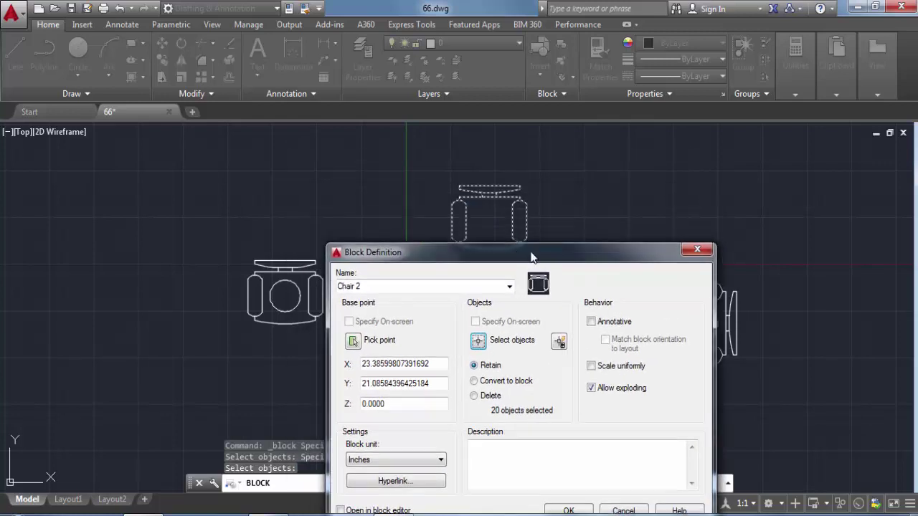
{"action": "mouse_move", "coordinate": [556, 263]}
{"action": "left_mouse_down"}
{"action": "mouse_move", "coordinate": [564, 141]}
{"action": "mouse_move", "coordinate": [556, 127]}
{"action": "mouse_move", "coordinate": [445, 108]}
{"action": "mouse_move", "coordinate": [247, 112]}
{"action": "left_mouse_up"}
{"action": "left_click", "coordinate": [474, 246]}
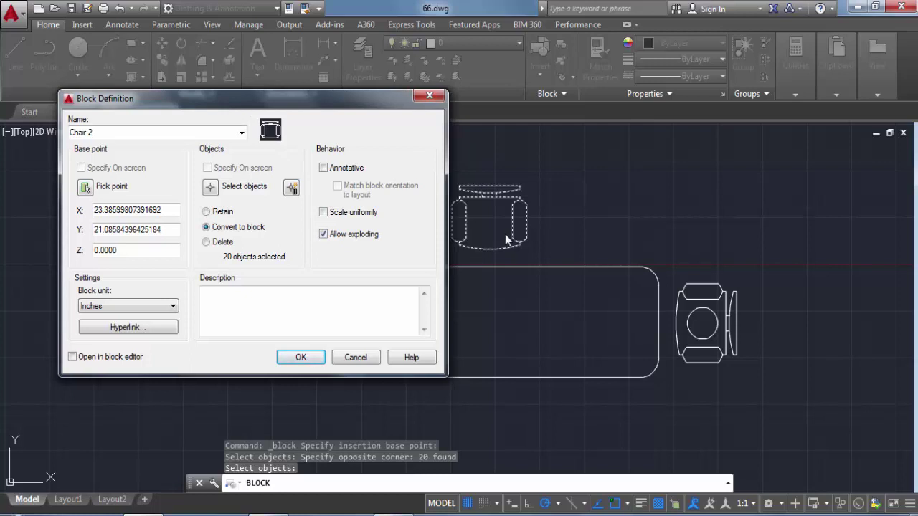
{"action": "left_click", "coordinate": [207, 243]}
{"action": "left_click", "coordinate": [308, 360]}
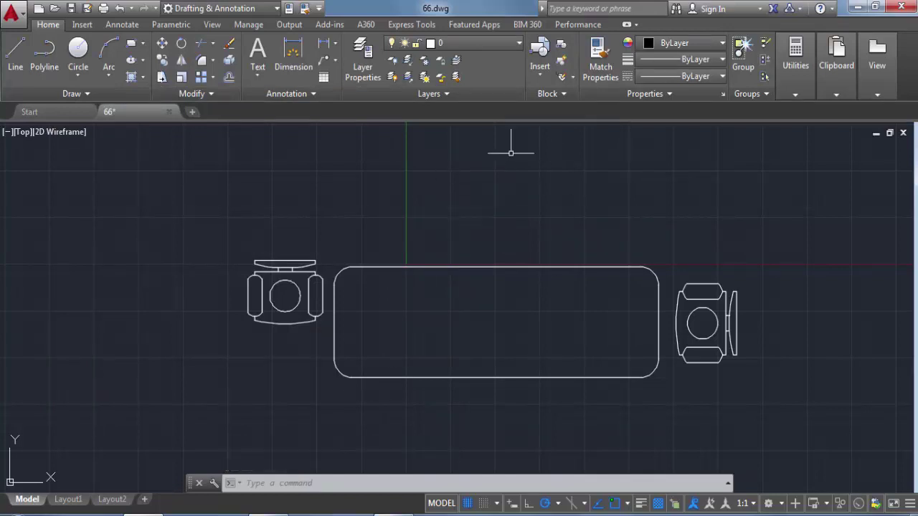
Show the drawing's blocks available for insertion.
{"action": "left_click", "coordinate": [538, 80]}
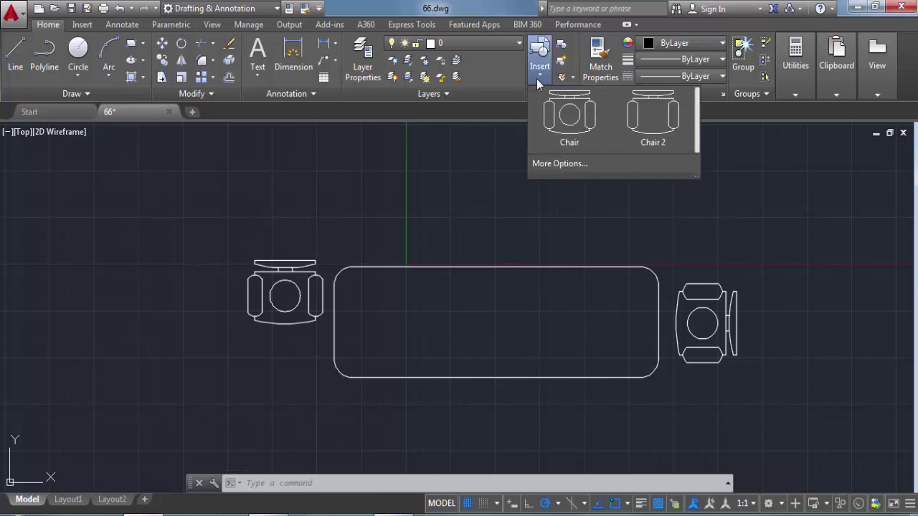